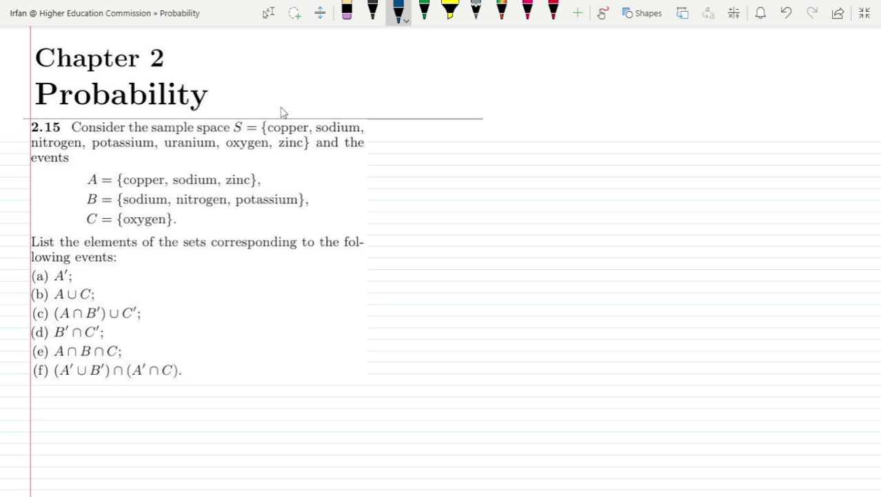
Ink the blue chemical symbols Cu, Na, N, K, U, O and Zn beside each element's name
mouse_move(280, 108)
left_mouse_down()
mouse_move(272, 116)
mouse_move(344, 109)
mouse_move(350, 118)
left_mouse_up()
left_click_drag(11, 148, 21, 138)
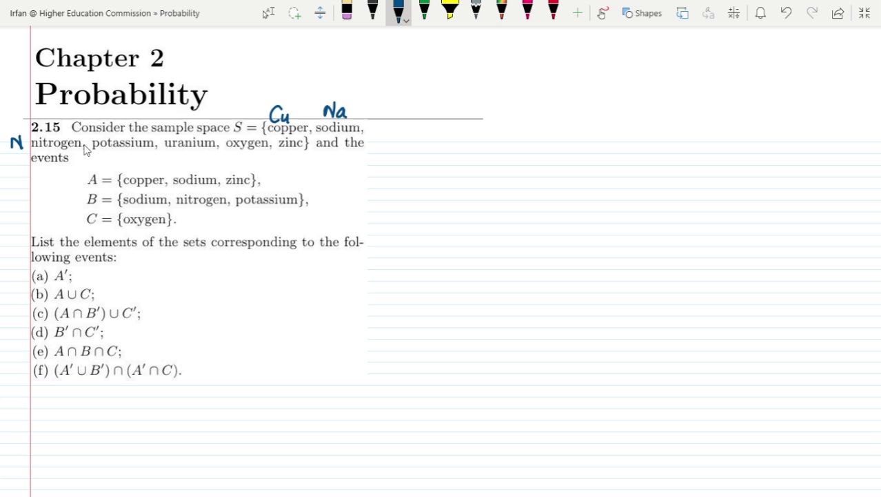
left_click_drag(114, 156, 121, 162)
mouse_move(184, 147)
left_mouse_down()
mouse_move(187, 161)
mouse_move(194, 148)
left_mouse_up()
mouse_move(249, 153)
left_mouse_down()
mouse_move(243, 166)
mouse_move(249, 154)
mouse_move(301, 164)
left_mouse_up()
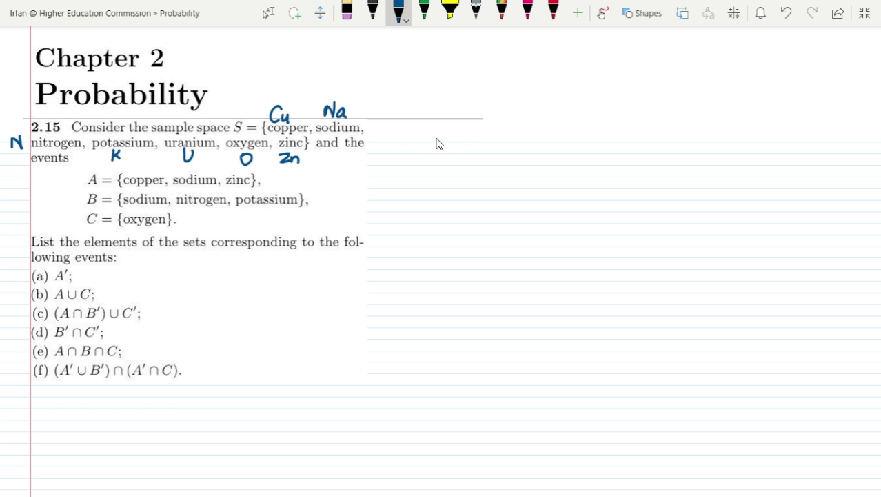
In black ink, write 'Sol:-' and beneath it S = {Cu, Na, N, K, U, O, Zn}
left_click(373, 11)
mouse_move(440, 117)
left_mouse_down()
mouse_move(457, 84)
mouse_move(434, 104)
mouse_move(458, 110)
mouse_move(471, 97)
mouse_move(476, 115)
mouse_move(489, 110)
mouse_move(463, 128)
mouse_move(509, 137)
left_mouse_up()
mouse_move(503, 144)
left_mouse_down()
mouse_move(534, 126)
mouse_move(528, 140)
mouse_move(551, 154)
mouse_move(545, 126)
mouse_move(568, 155)
mouse_move(578, 129)
mouse_move(586, 142)
mouse_move(634, 135)
mouse_move(644, 154)
left_mouse_up()
left_click(646, 141)
left_click_drag(661, 128, 666, 155)
mouse_move(681, 126)
left_mouse_down()
mouse_move(699, 155)
mouse_move(722, 137)
mouse_move(708, 134)
mouse_move(729, 156)
left_mouse_up()
mouse_move(743, 125)
left_mouse_down()
mouse_move(762, 153)
mouse_move(777, 142)
mouse_move(759, 158)
left_mouse_up()
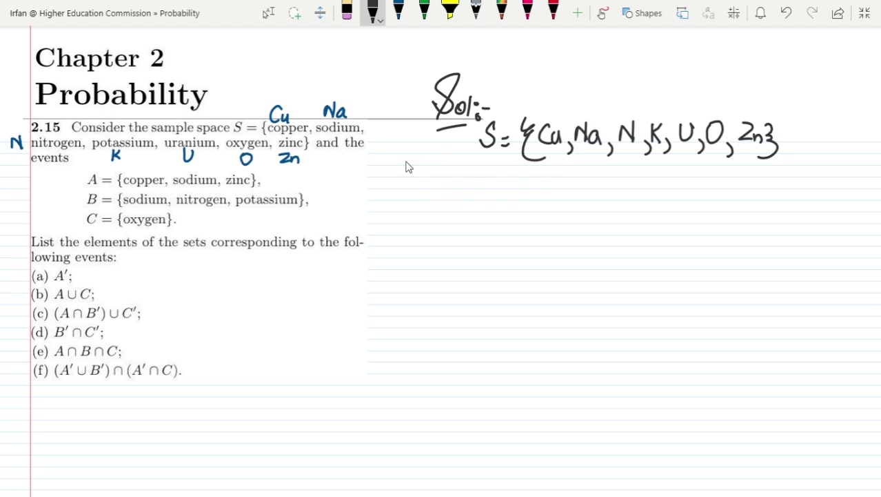
In green ink, write A′ = S − A = S − {Cu, Na, Zn} below the sample space
left_click(424, 13)
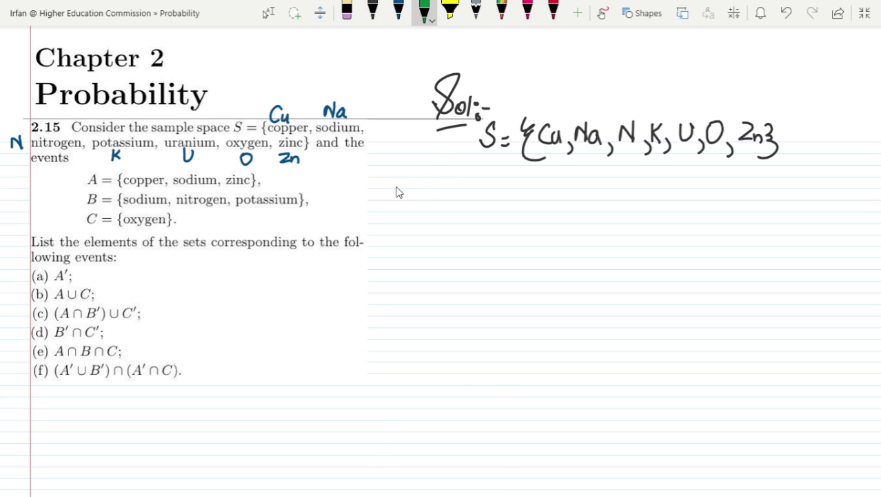
mouse_move(386, 194)
left_mouse_down()
mouse_move(394, 173)
mouse_move(401, 193)
left_mouse_up()
mouse_move(388, 184)
left_mouse_down()
mouse_move(402, 165)
mouse_move(416, 190)
mouse_move(431, 172)
mouse_move(434, 189)
mouse_move(425, 191)
mouse_move(468, 185)
left_mouse_up()
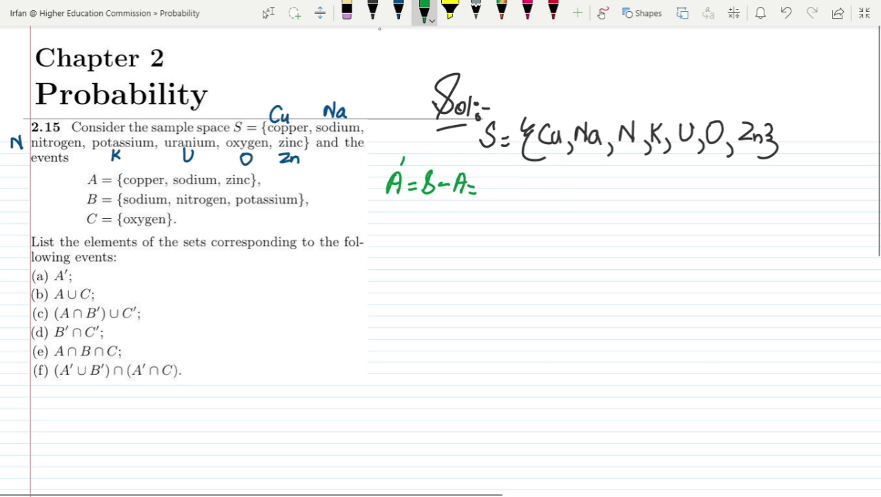
left_click(372, 9)
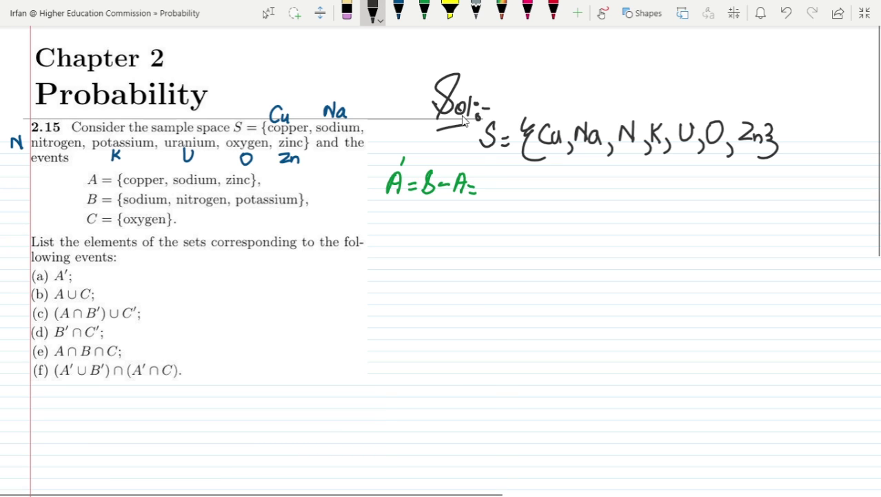
left_click(424, 9)
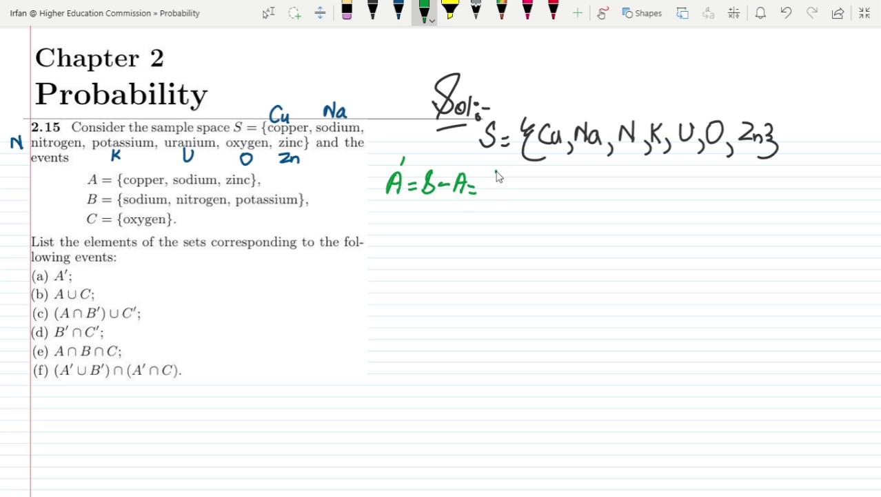
mouse_move(502, 172)
left_mouse_down()
mouse_move(488, 191)
mouse_move(514, 184)
left_mouse_up()
mouse_move(530, 174)
left_mouse_down()
mouse_move(539, 205)
mouse_move(552, 185)
mouse_move(562, 195)
mouse_move(571, 185)
mouse_move(582, 191)
mouse_move(583, 181)
mouse_move(598, 207)
mouse_move(615, 181)
mouse_move(631, 192)
mouse_move(636, 182)
mouse_move(628, 207)
left_mouse_up()
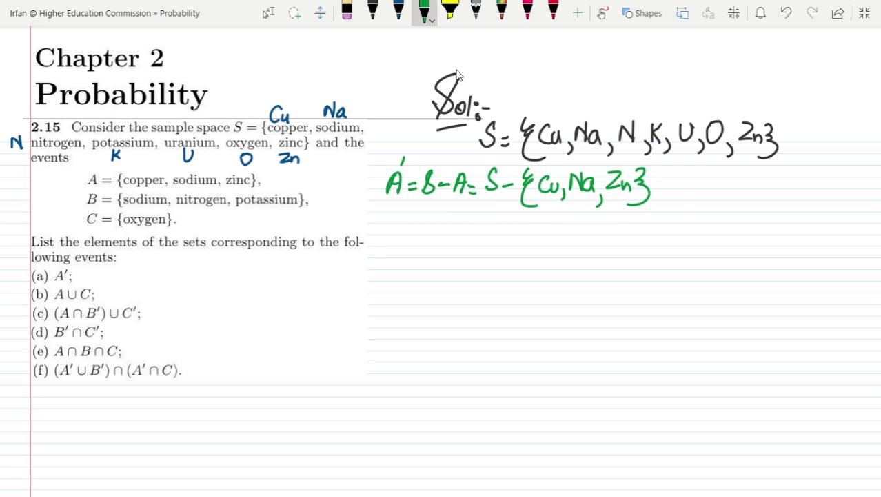
Undo the stray black strokes, then strike Cu, Na and Zn out of S in green
left_click(372, 12)
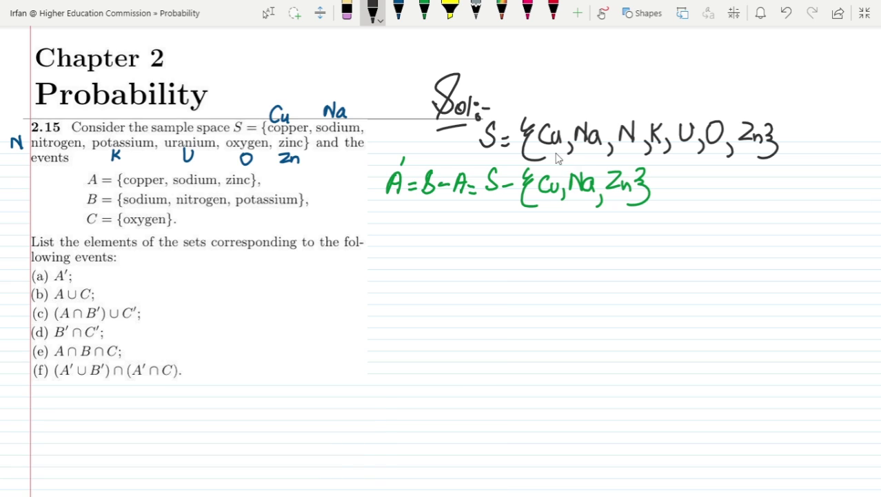
left_click_drag(556, 164, 545, 204)
key("ctrl+z")
left_click_drag(560, 113, 547, 143)
key("ctrl+z")
left_click(425, 11)
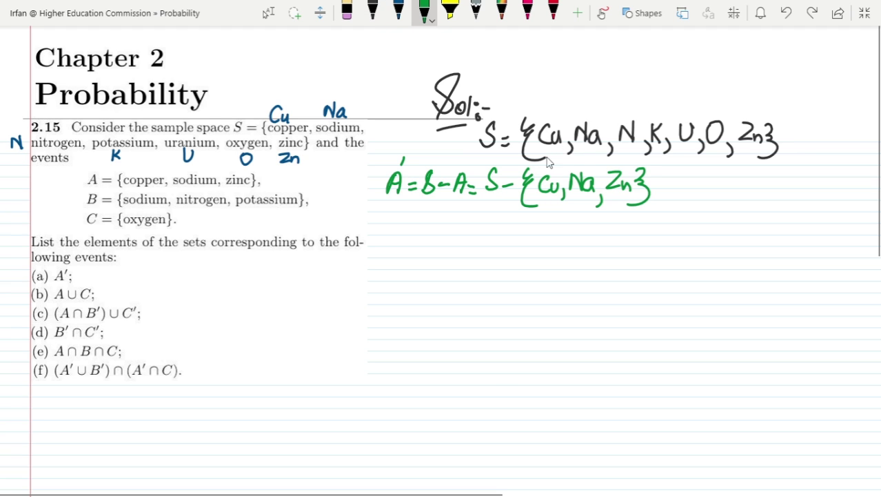
left_click_drag(558, 104, 542, 159)
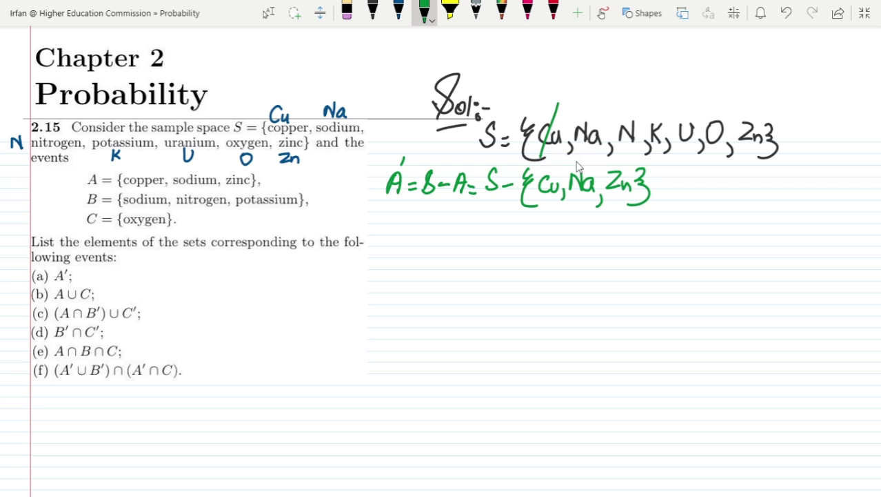
left_click_drag(596, 109, 578, 163)
left_click_drag(760, 115, 737, 158)
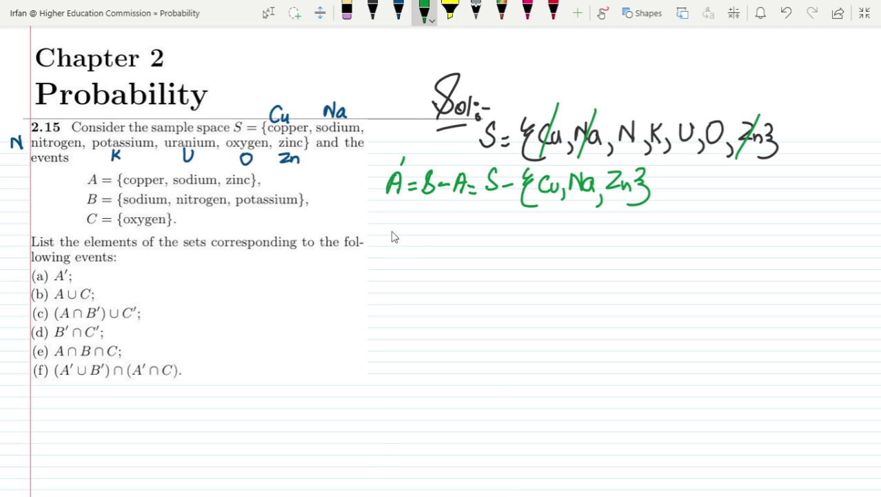
Write the result A′ = {N, K, U, O} in green on a new line
mouse_move(387, 241)
left_mouse_down()
mouse_move(403, 217)
mouse_move(425, 239)
mouse_move(440, 225)
mouse_move(466, 249)
left_mouse_up()
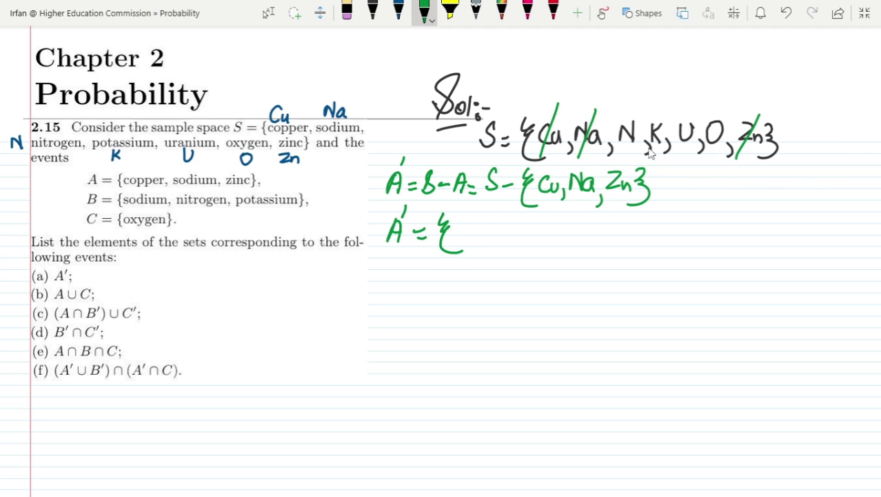
mouse_move(460, 243)
left_mouse_down()
mouse_move(476, 219)
mouse_move(483, 247)
left_mouse_up()
mouse_move(496, 217)
left_mouse_down()
mouse_move(498, 242)
mouse_move(516, 247)
mouse_move(542, 215)
mouse_move(556, 232)
mouse_move(566, 216)
left_mouse_up()
mouse_move(581, 212)
left_mouse_down()
mouse_move(592, 220)
mouse_move(578, 247)
left_mouse_up()
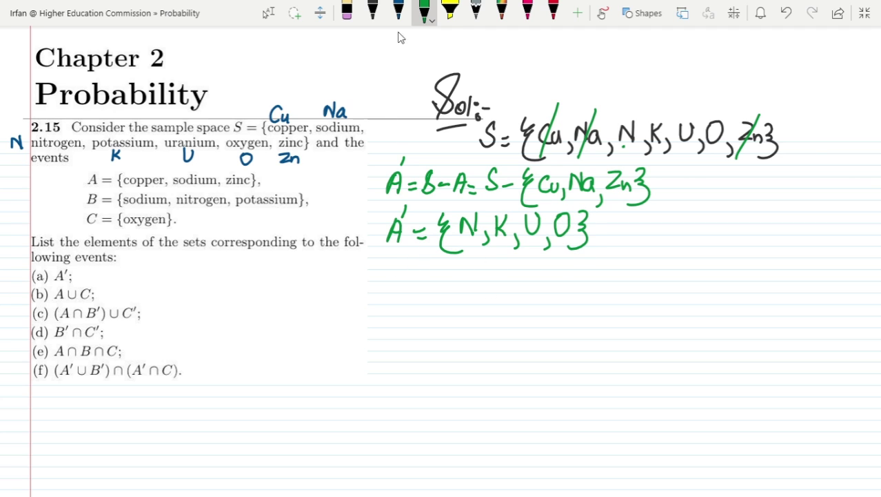
left_click(399, 11)
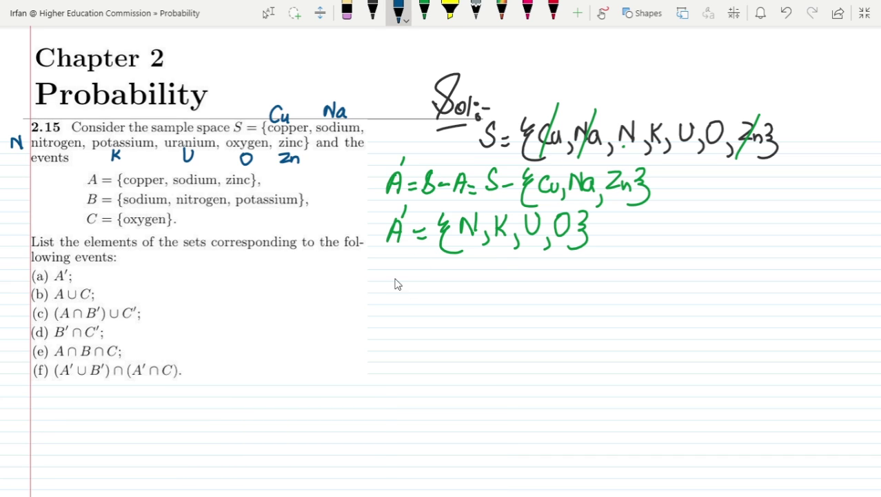
In blue, write B′ = S − B = S − {Na, N, K} and strike Na, N, K out of S
mouse_move(389, 272)
left_mouse_down()
mouse_move(389, 298)
mouse_move(403, 286)
mouse_move(390, 298)
left_mouse_up()
mouse_move(404, 258)
left_mouse_down()
mouse_move(415, 294)
mouse_move(431, 284)
mouse_move(429, 291)
mouse_move(458, 287)
mouse_move(469, 275)
mouse_move(466, 309)
left_mouse_up()
mouse_move(482, 289)
left_mouse_down()
mouse_move(501, 282)
mouse_move(500, 292)
mouse_move(526, 289)
mouse_move(543, 277)
mouse_move(550, 303)
left_mouse_up()
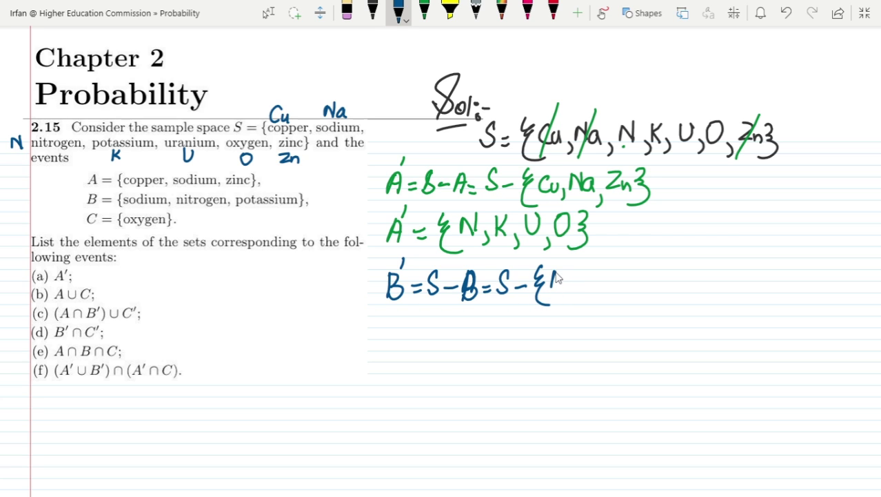
mouse_move(557, 277)
left_mouse_down()
mouse_move(564, 273)
mouse_move(570, 293)
mouse_move(583, 295)
left_mouse_up()
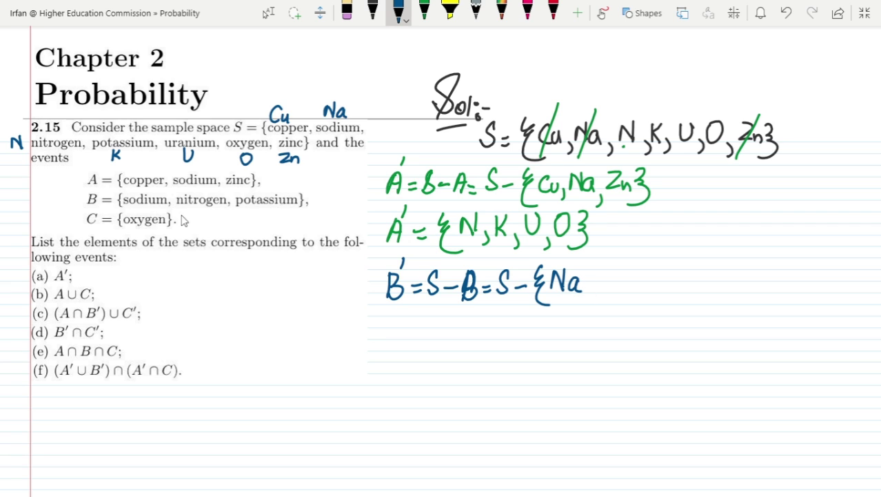
left_click_drag(146, 205, 164, 205)
left_click_drag(587, 289, 584, 303)
mouse_move(597, 273)
left_mouse_down()
mouse_move(598, 294)
mouse_move(612, 273)
mouse_move(621, 297)
mouse_move(651, 298)
left_mouse_up()
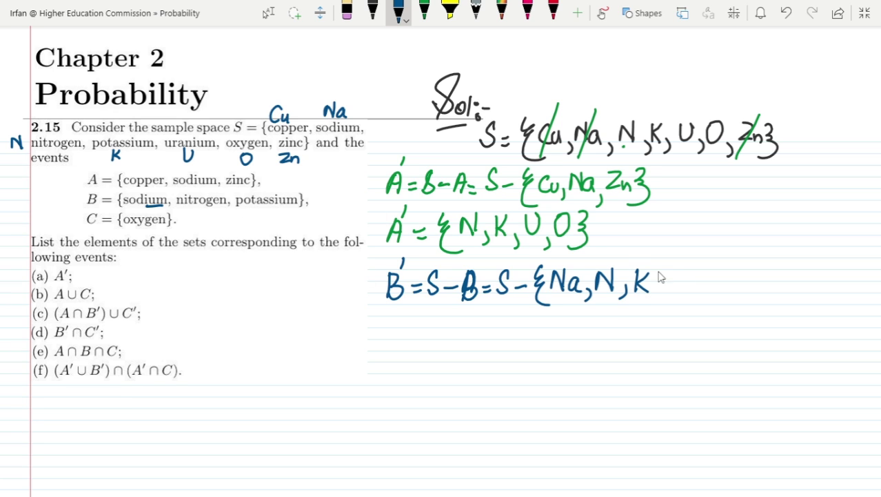
mouse_move(655, 266)
left_mouse_down()
mouse_move(664, 284)
mouse_move(653, 300)
left_mouse_up()
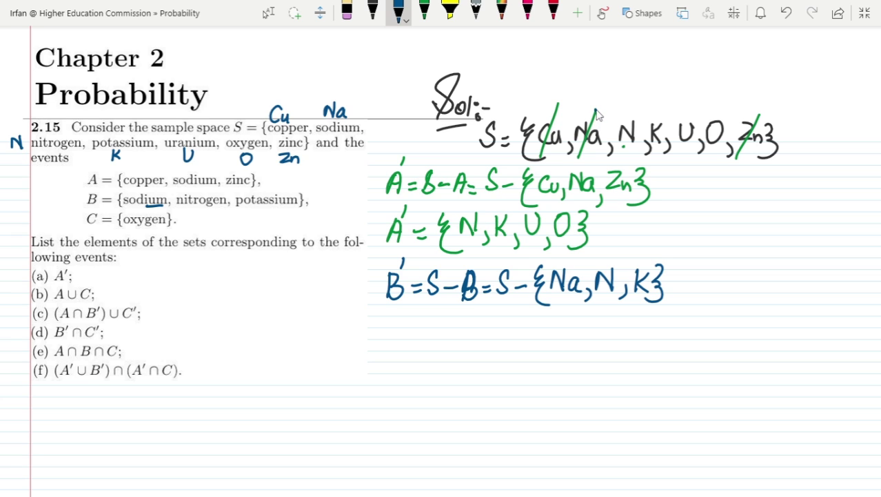
left_click_drag(597, 112, 583, 157)
left_click_drag(642, 118, 619, 155)
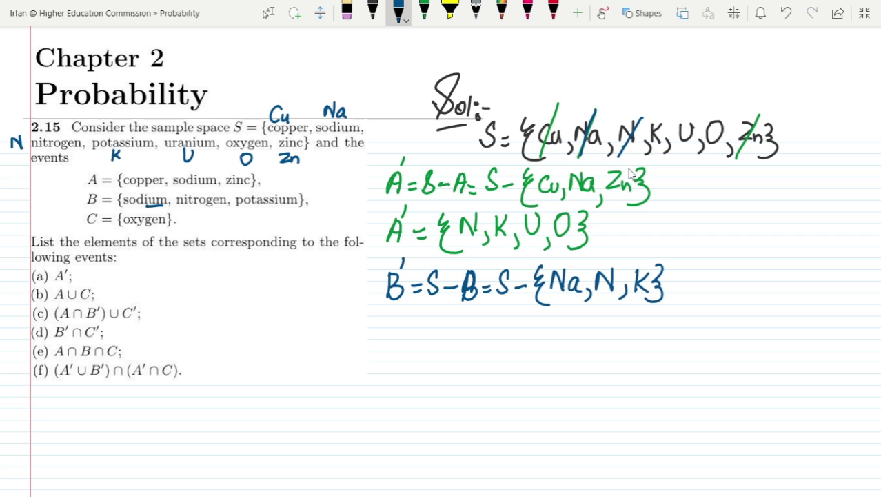
left_click_drag(673, 116, 650, 161)
Write B′ = {Cu, U, O, Zn} in blue, then begin C′ below in grey pencil
mouse_move(390, 320)
left_mouse_down()
mouse_move(391, 345)
mouse_move(408, 326)
mouse_move(438, 337)
mouse_move(455, 357)
left_mouse_up()
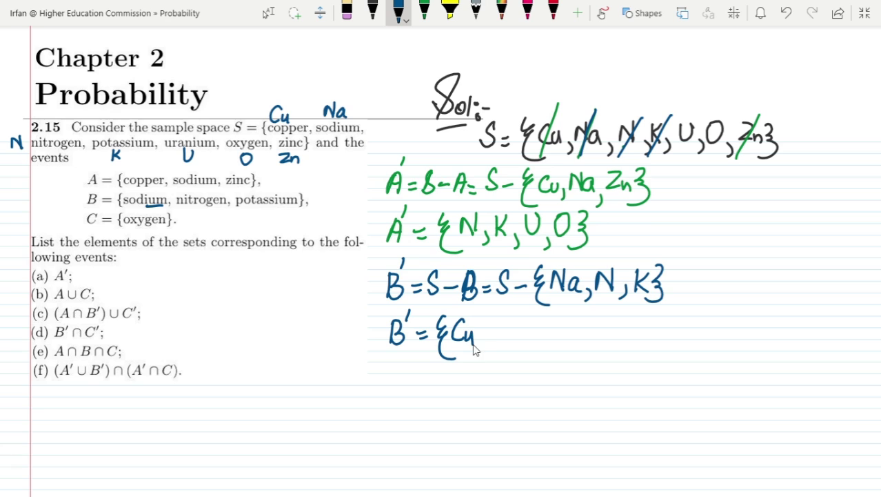
left_click_drag(482, 343, 482, 356)
mouse_move(490, 319)
left_mouse_down()
mouse_move(501, 331)
mouse_move(504, 316)
left_mouse_up()
left_click_drag(514, 338, 511, 353)
mouse_move(531, 319)
left_mouse_down()
mouse_move(527, 340)
mouse_move(531, 317)
left_mouse_up()
left_click_drag(540, 338, 541, 352)
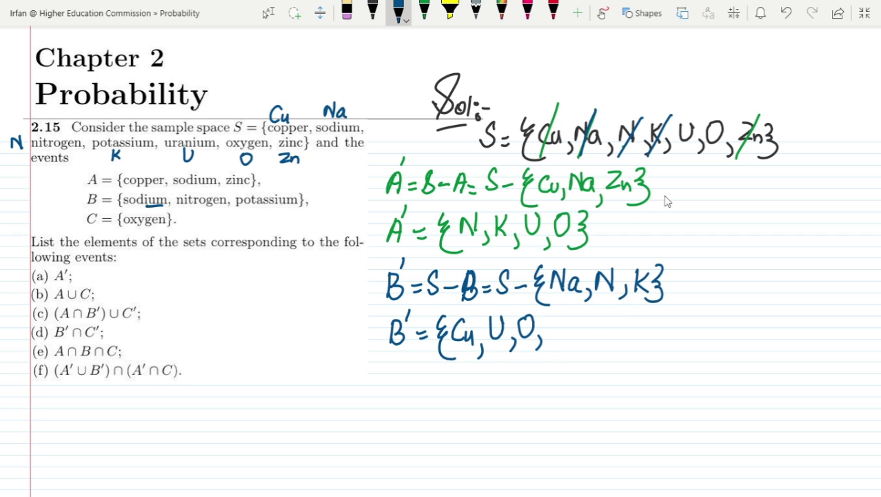
mouse_move(550, 322)
left_mouse_down()
mouse_move(565, 338)
mouse_move(589, 324)
mouse_move(592, 340)
mouse_move(574, 353)
left_mouse_up()
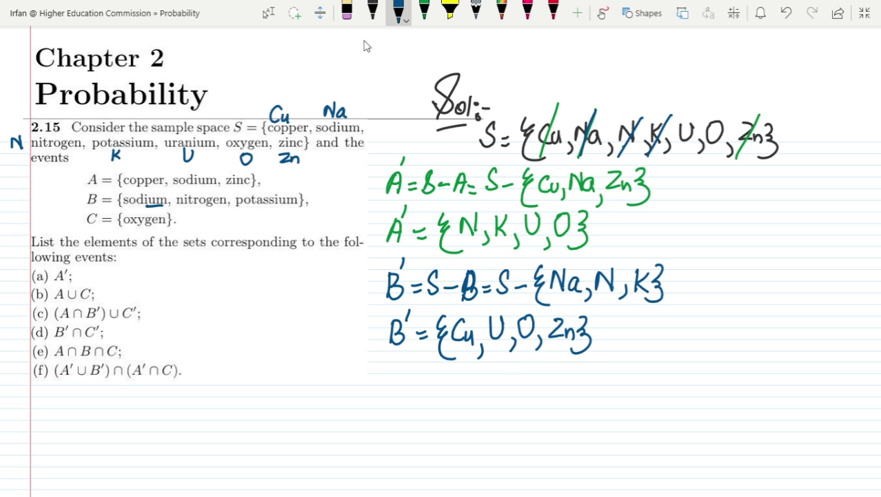
left_click(475, 11)
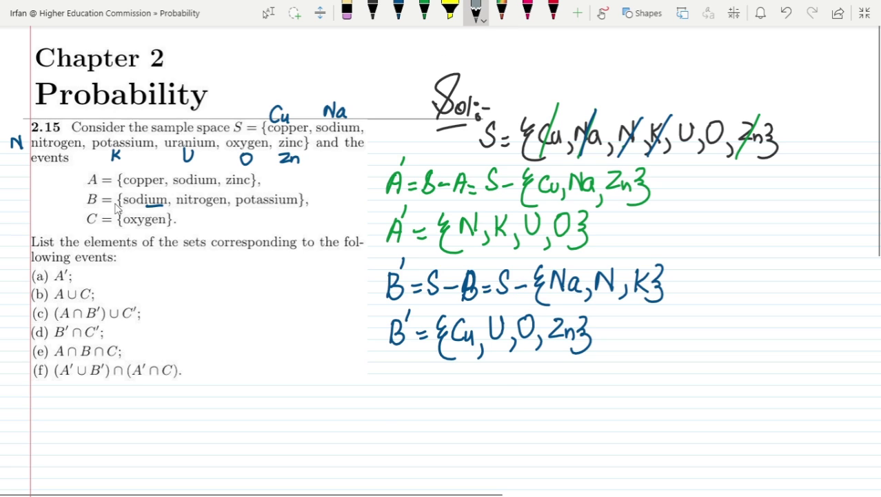
left_click_drag(401, 378, 400, 396)
Switch the pencil to orange and write C′ = S − C = S − {O}
left_click(476, 13)
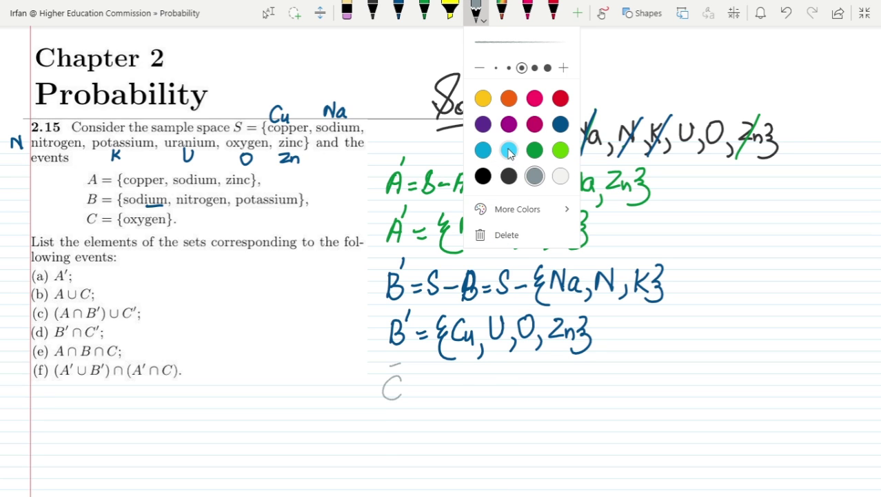
left_click(509, 98)
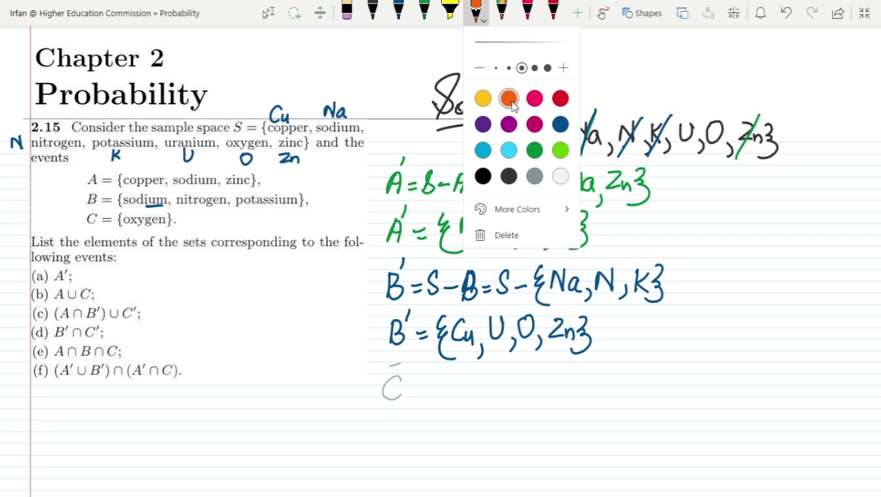
mouse_move(402, 377)
left_mouse_down()
mouse_move(404, 398)
mouse_move(388, 392)
mouse_move(400, 373)
mouse_move(389, 393)
mouse_move(405, 402)
mouse_move(391, 384)
mouse_move(412, 373)
mouse_move(413, 358)
mouse_move(391, 373)
left_mouse_up()
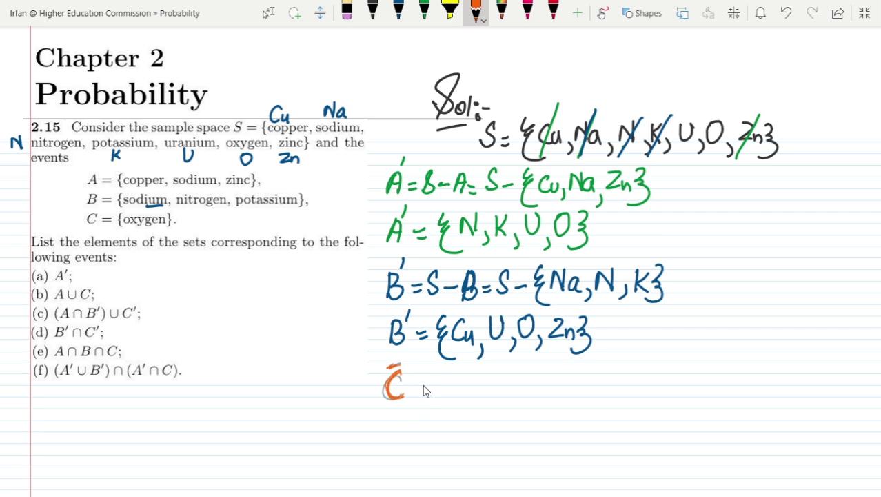
mouse_move(454, 376)
left_mouse_down()
mouse_move(443, 396)
mouse_move(471, 389)
mouse_move(491, 404)
mouse_move(516, 387)
left_mouse_up()
left_click_drag(507, 394, 517, 394)
mouse_move(535, 380)
left_mouse_down()
mouse_move(523, 398)
mouse_move(566, 392)
mouse_move(579, 414)
left_mouse_up()
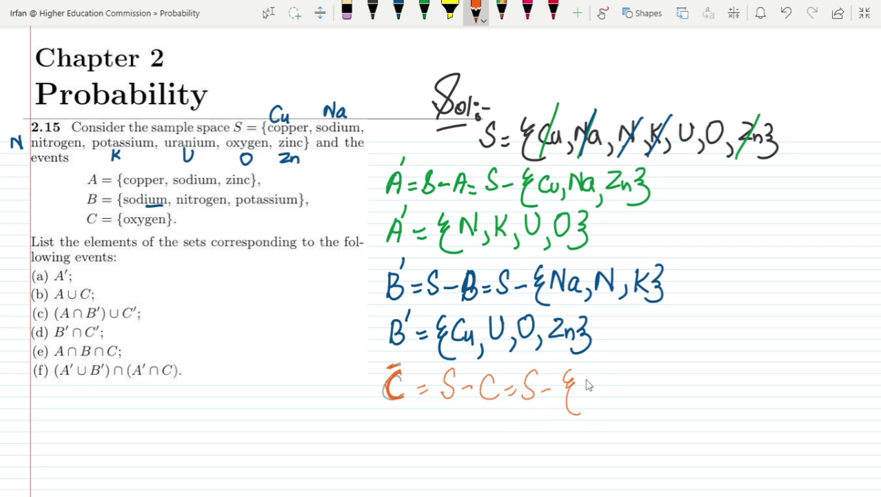
mouse_move(592, 378)
left_mouse_down()
mouse_move(608, 393)
mouse_move(603, 412)
left_mouse_up()
Strike O out of S and write C′ = {Cu, Na, N, K, U, Zn} below
left_click_drag(727, 104, 691, 164)
left_click_drag(729, 104, 694, 167)
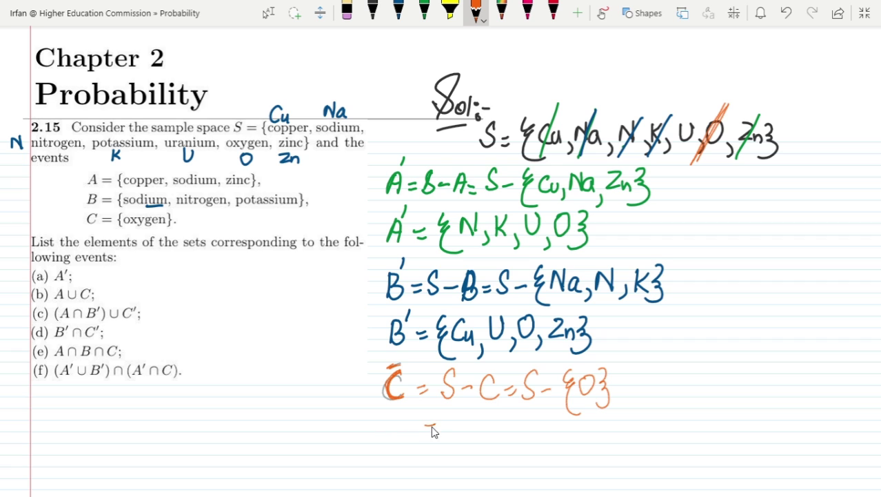
left_click_drag(405, 423, 408, 436)
mouse_move(461, 411)
left_mouse_down()
mouse_move(452, 422)
mouse_move(467, 450)
left_mouse_up()
mouse_move(480, 418)
left_mouse_down()
mouse_move(499, 446)
mouse_move(508, 419)
mouse_move(528, 420)
mouse_move(533, 449)
mouse_move(560, 428)
mouse_move(546, 423)
mouse_move(573, 442)
mouse_move(586, 414)
mouse_move(582, 434)
mouse_move(586, 426)
mouse_move(599, 447)
left_mouse_up()
mouse_move(610, 413)
left_mouse_down()
mouse_move(654, 431)
mouse_move(622, 453)
left_mouse_up()
mouse_move(658, 411)
left_mouse_down()
mouse_move(666, 424)
mouse_move(660, 446)
left_mouse_up()
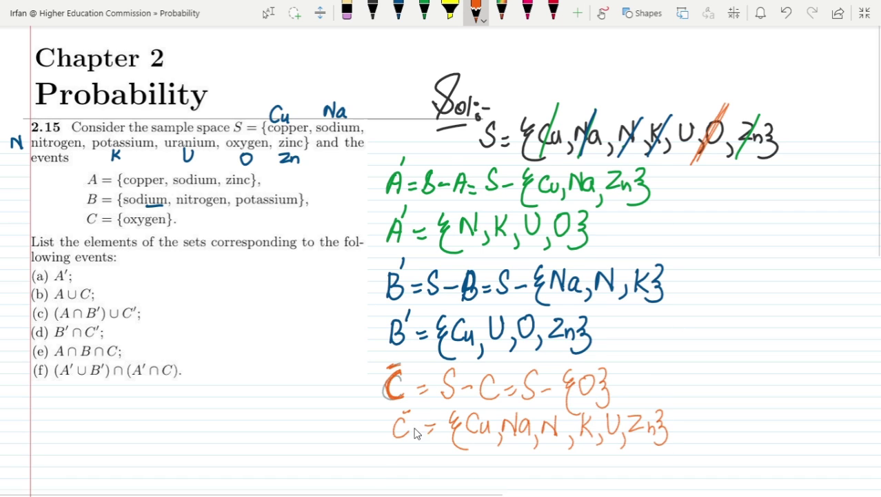
In black ink, write answer a) A′ = {N, K, U, O} below the question list
left_click(373, 11)
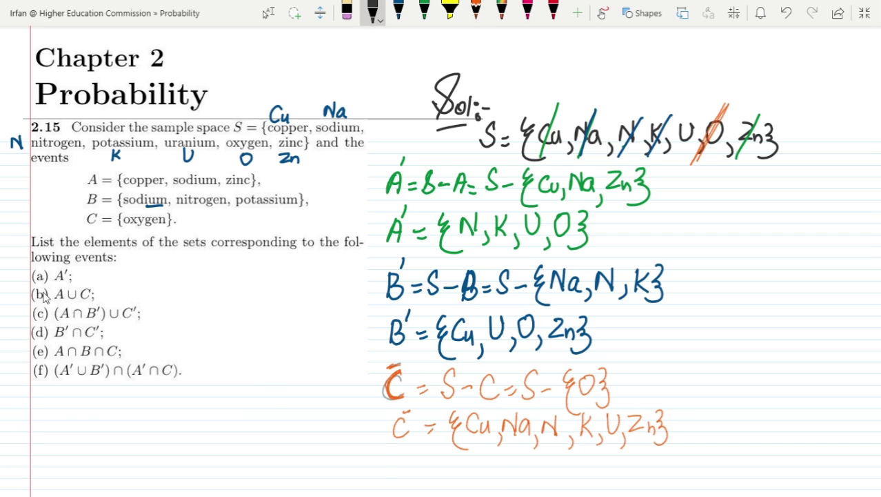
mouse_move(43, 399)
left_mouse_down()
mouse_move(59, 415)
mouse_move(76, 394)
mouse_move(81, 417)
left_mouse_up()
mouse_move(85, 383)
left_mouse_down()
mouse_move(83, 394)
mouse_move(100, 409)
left_mouse_up()
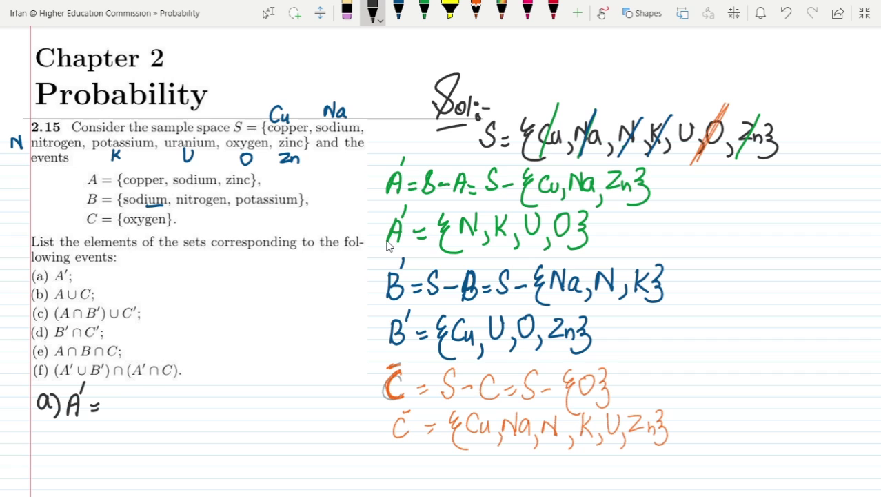
mouse_move(115, 392)
left_mouse_down()
mouse_move(112, 418)
mouse_move(128, 431)
mouse_move(127, 406)
mouse_move(150, 433)
left_mouse_up()
mouse_move(161, 399)
left_mouse_down()
mouse_move(159, 422)
mouse_move(181, 424)
left_mouse_up()
left_click_drag(188, 397, 204, 423)
mouse_move(223, 392)
left_mouse_down()
mouse_move(214, 402)
mouse_move(223, 391)
mouse_move(239, 400)
mouse_move(233, 418)
left_mouse_up()
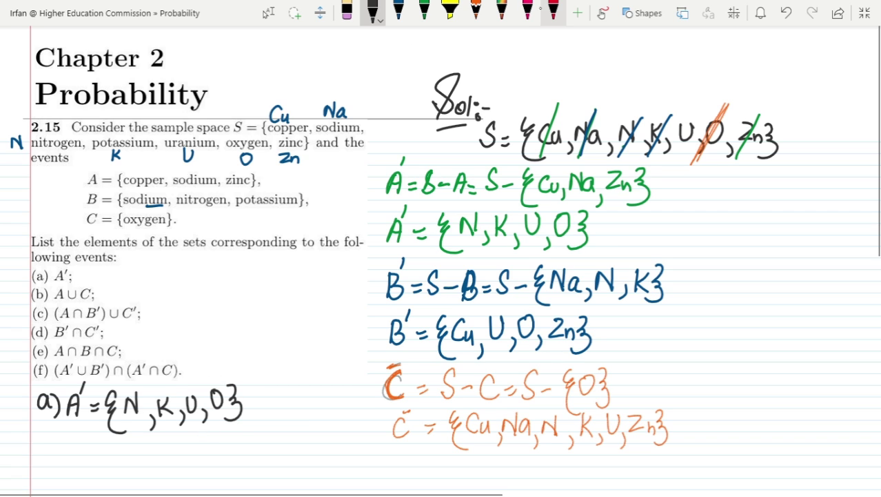
Box the part (a) answer in red, then start b) A∪C in black below it
left_click(554, 12)
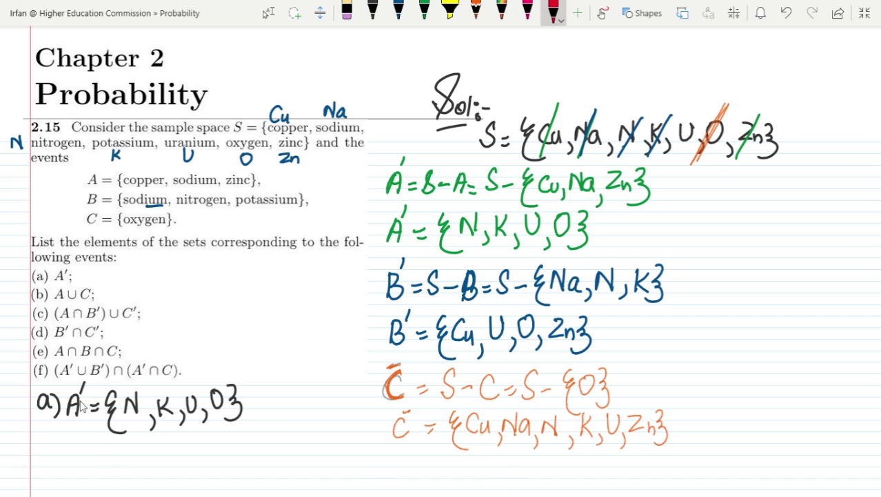
mouse_move(58, 384)
left_mouse_down()
mouse_move(63, 435)
mouse_move(161, 372)
mouse_move(260, 369)
mouse_move(244, 429)
mouse_move(134, 447)
mouse_move(73, 449)
mouse_move(63, 440)
left_mouse_up()
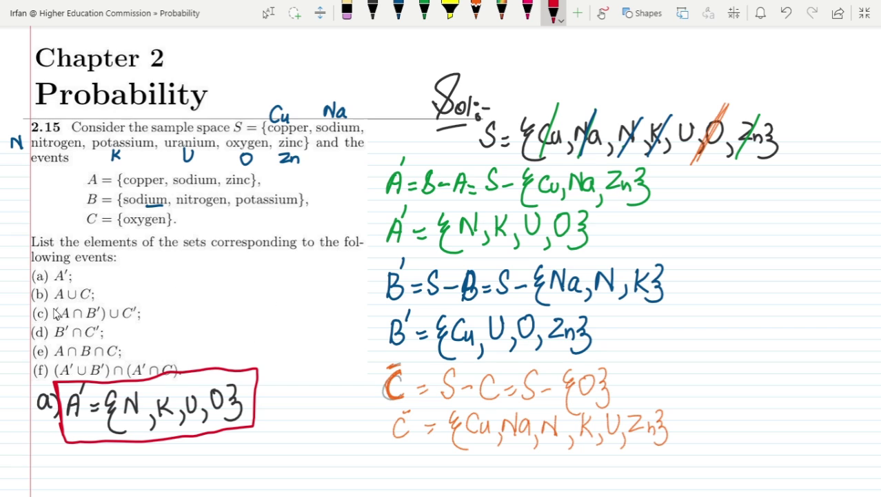
left_click(373, 11)
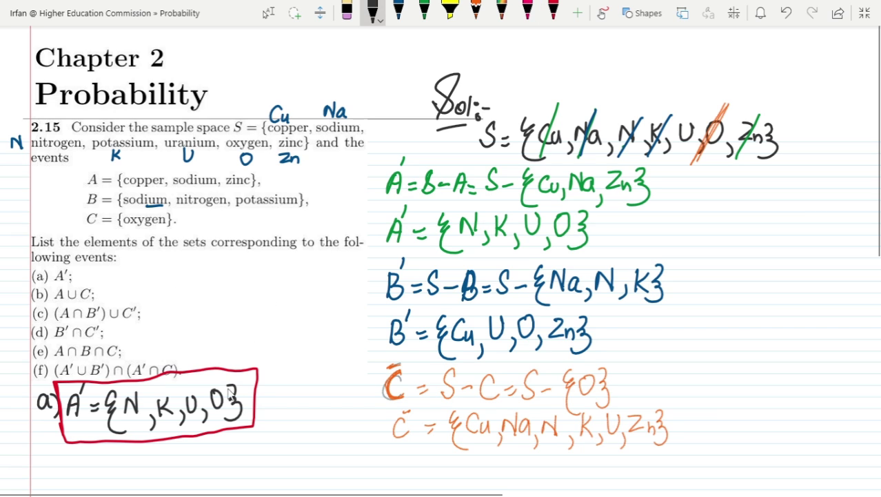
mouse_move(58, 466)
left_mouse_down()
mouse_move(67, 494)
mouse_move(105, 480)
mouse_move(102, 466)
mouse_move(127, 449)
mouse_move(136, 474)
mouse_move(146, 457)
left_mouse_up()
Complete b) as A∪C = {Cu, Na, Zn} ∪ {O} = {Cu, Na, Zn, O} in black
left_click_drag(139, 464, 146, 463)
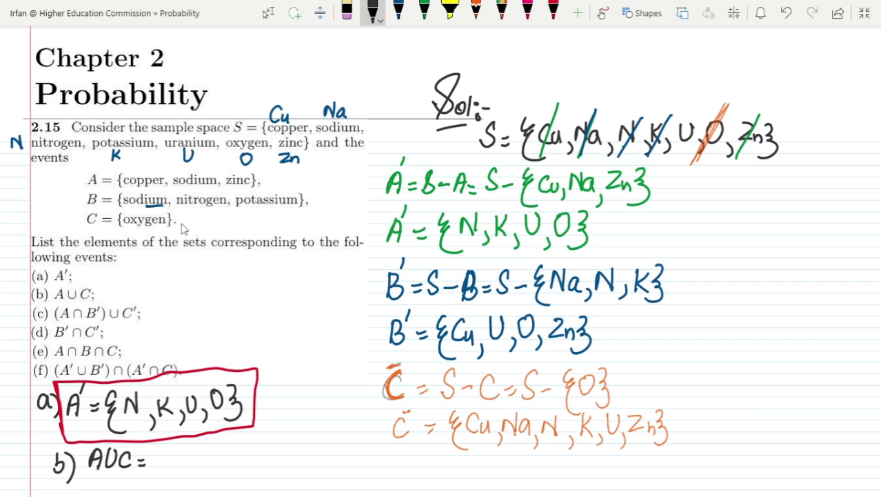
mouse_move(172, 449)
left_mouse_down()
mouse_move(162, 469)
mouse_move(174, 483)
mouse_move(201, 476)
mouse_move(206, 486)
mouse_move(231, 449)
mouse_move(251, 486)
left_mouse_up()
mouse_move(258, 451)
left_mouse_down()
mouse_move(275, 469)
mouse_move(290, 473)
mouse_move(294, 464)
mouse_move(285, 481)
left_mouse_up()
mouse_move(302, 449)
left_mouse_down()
mouse_move(306, 467)
mouse_move(314, 450)
mouse_move(338, 481)
left_mouse_up()
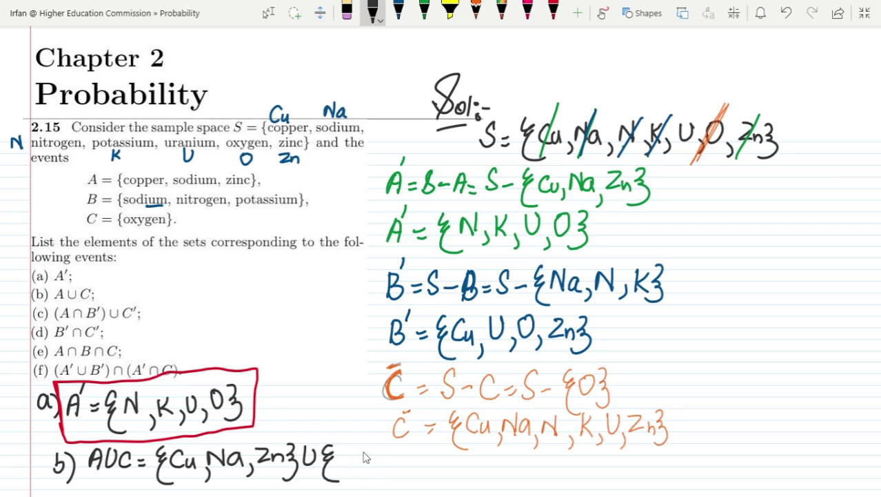
mouse_move(353, 449)
left_mouse_down()
mouse_move(346, 429)
mouse_move(368, 434)
mouse_move(361, 481)
left_mouse_up()
left_click_drag(376, 461, 386, 466)
mouse_move(407, 454)
left_mouse_down()
mouse_move(400, 472)
mouse_move(415, 493)
left_mouse_up()
mouse_move(425, 455)
left_mouse_down()
mouse_move(425, 476)
mouse_move(448, 488)
mouse_move(474, 461)
mouse_move(481, 483)
mouse_move(527, 484)
left_mouse_up()
left_click_drag(531, 482, 527, 493)
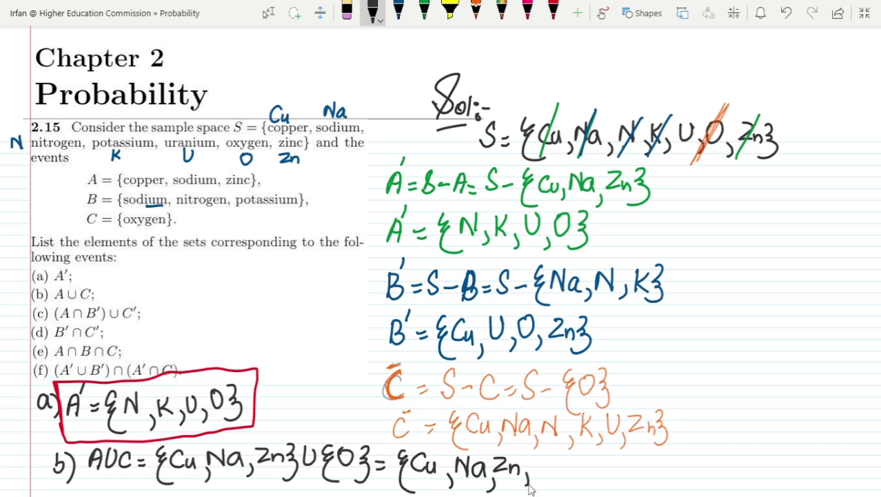
mouse_move(536, 462)
left_mouse_down()
mouse_move(544, 476)
mouse_move(548, 460)
mouse_move(559, 469)
mouse_move(549, 485)
left_mouse_up()
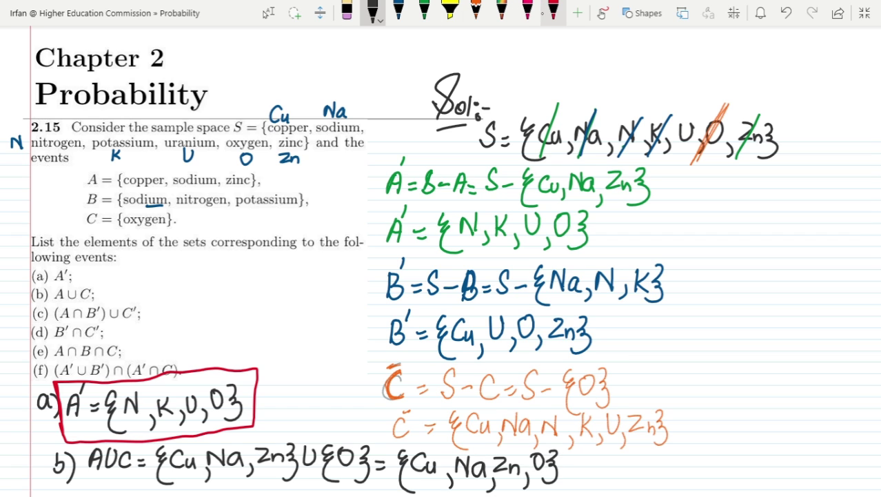
Frame the result {Cu, Na, Zn, O} with a red box, redrawing it once
left_click(553, 10)
mouse_move(392, 449)
left_mouse_down()
mouse_move(397, 493)
mouse_move(417, 436)
mouse_move(545, 430)
mouse_move(574, 488)
mouse_move(464, 494)
left_mouse_up()
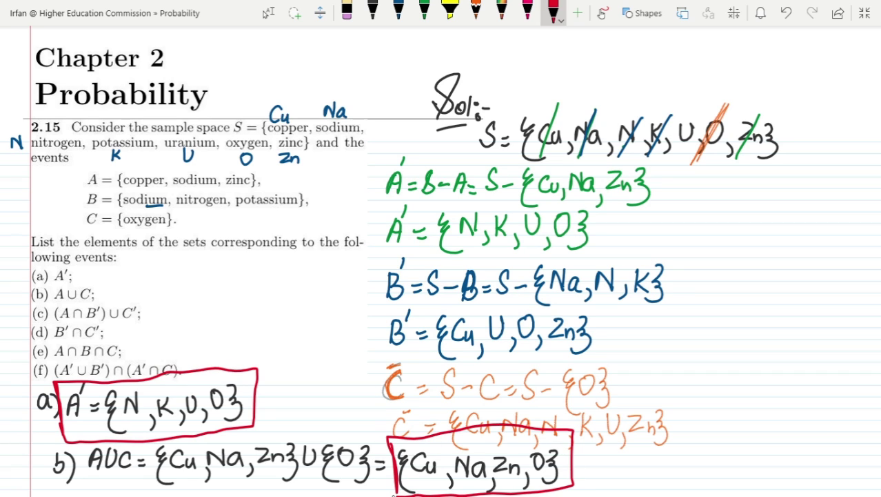
key("ctrl+z")
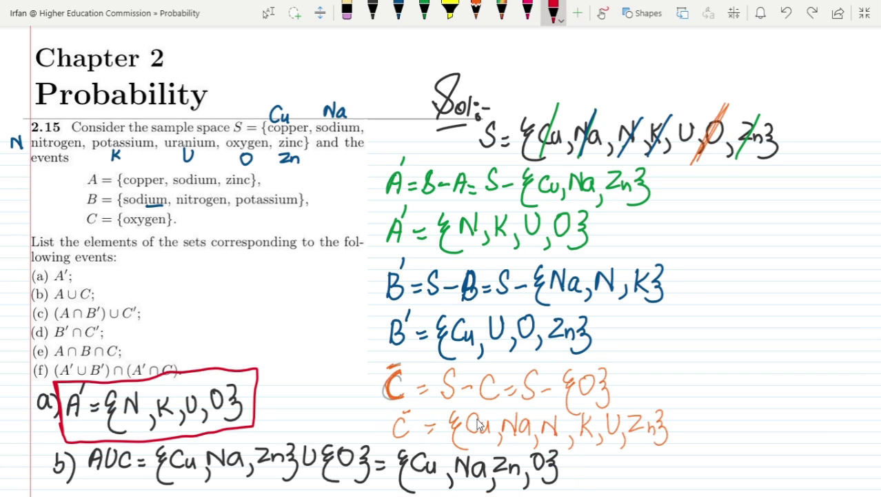
mouse_move(391, 449)
left_mouse_down()
mouse_move(391, 494)
mouse_move(431, 448)
mouse_move(559, 448)
mouse_move(566, 486)
left_mouse_up()
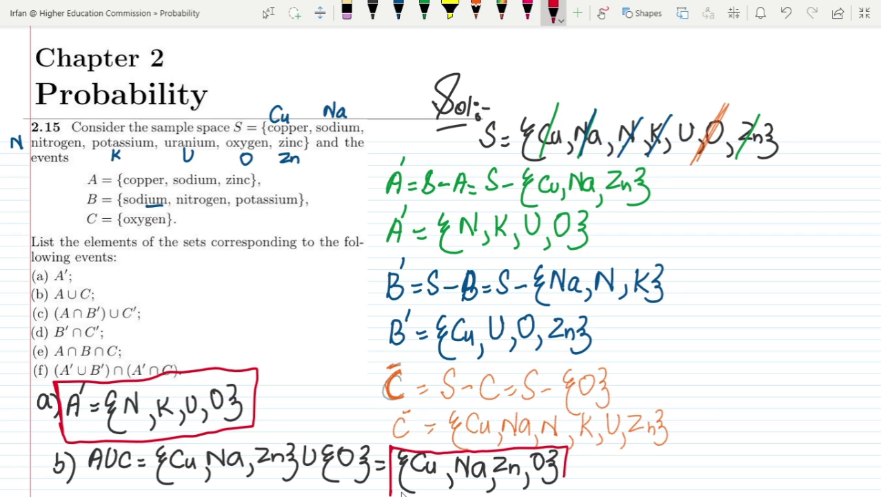